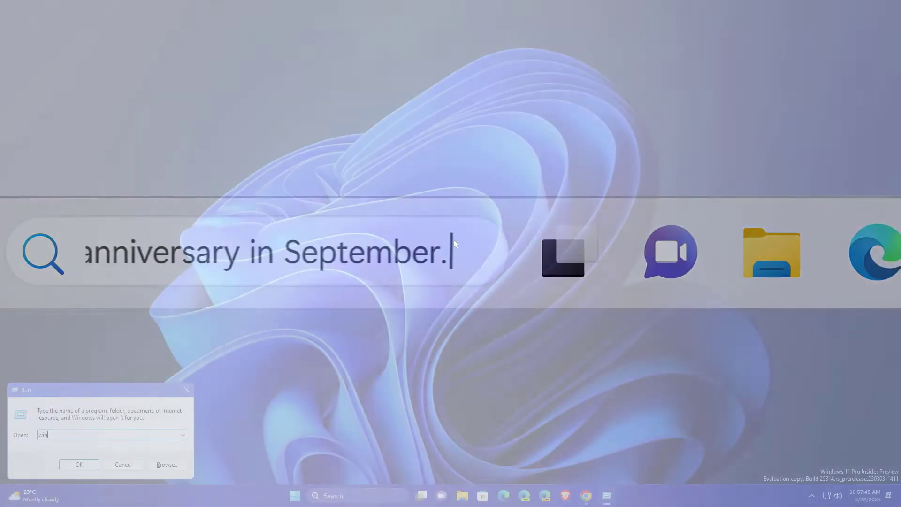
{"action": "type", "text": "ver"}
- Close the About Windows version dialog and bring up the GitHub ViVe releases page in Chrome
{"action": "key", "text": "Return"}
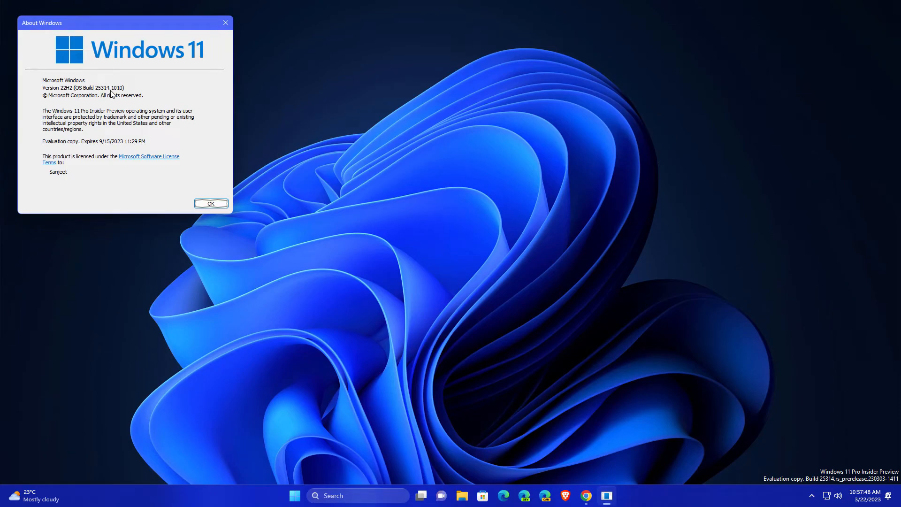
{"action": "left_click", "coordinate": [224, 25]}
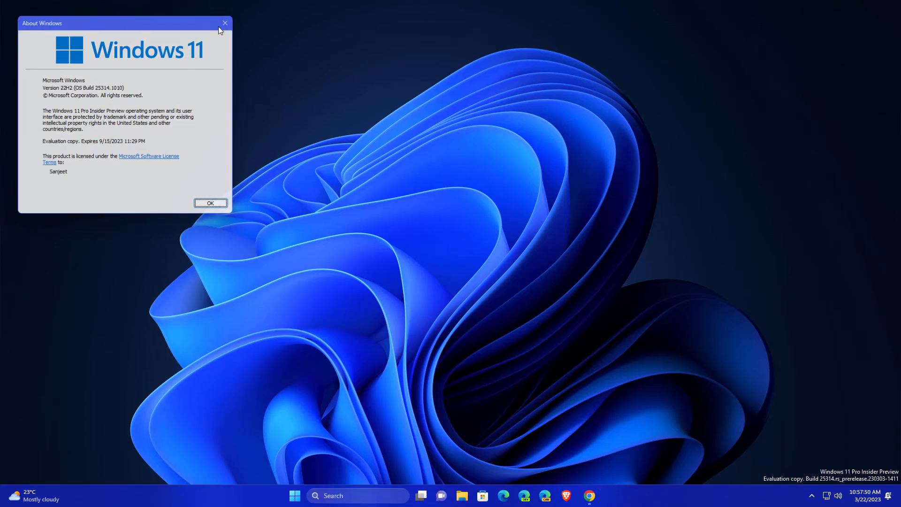
{"action": "left_click", "coordinate": [305, 496]}
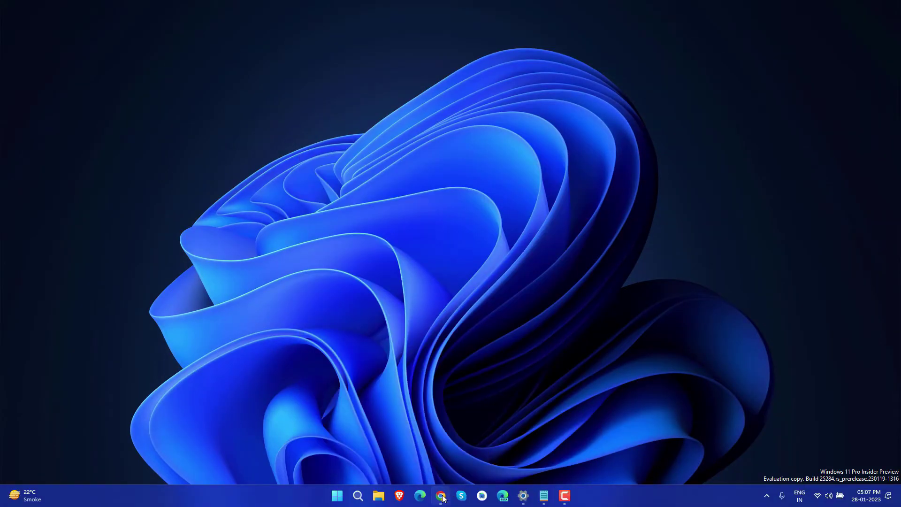
{"action": "left_click", "coordinate": [443, 497]}
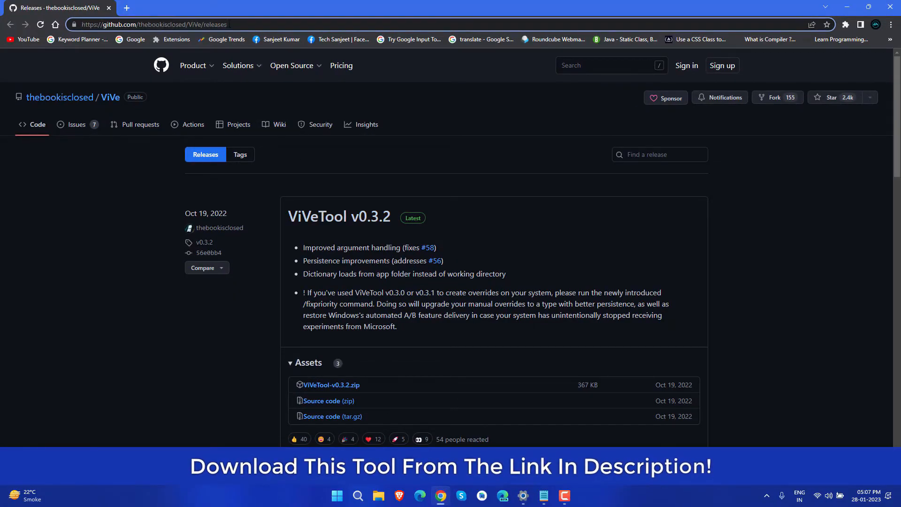
- Download ViVeTool-v0.3.2.zip from the v0.3.2 release and reveal it in the Downloads folder
{"action": "left_click", "coordinate": [333, 224]}
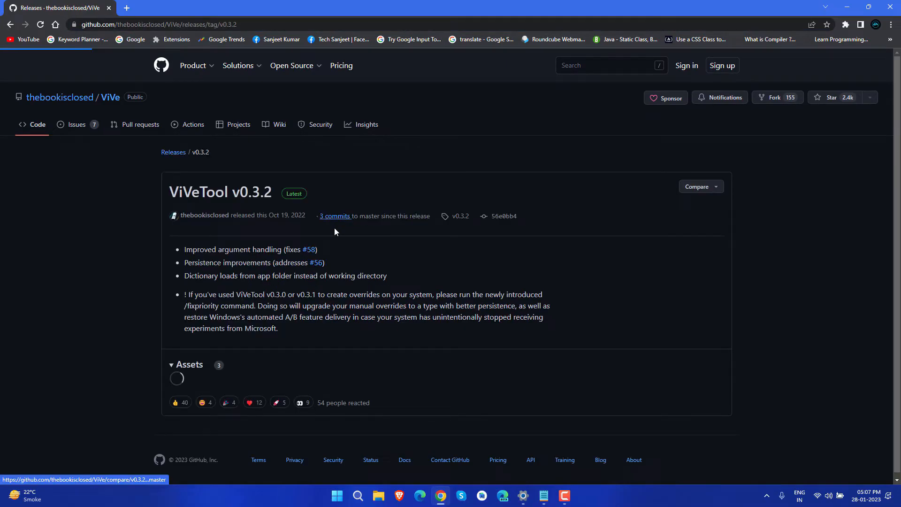
{"action": "left_click", "coordinate": [212, 387]}
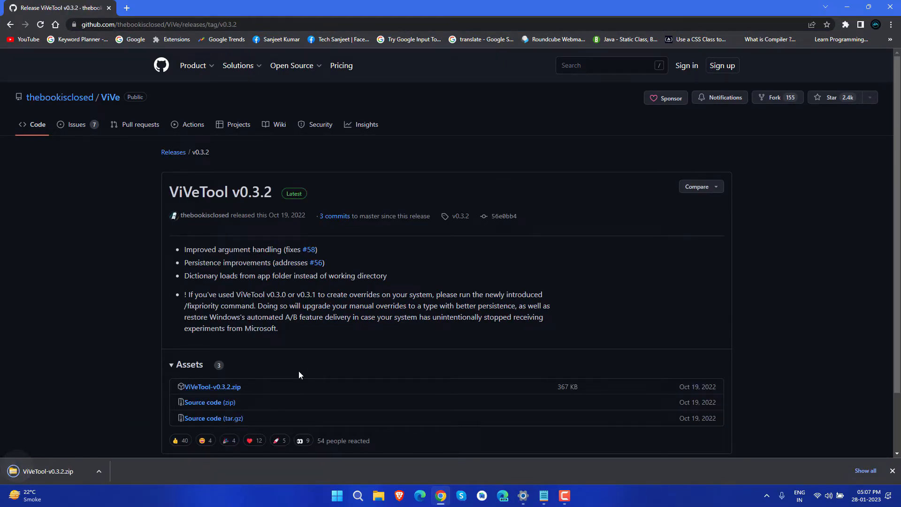
{"action": "left_click", "coordinate": [100, 471]}
{"action": "left_click", "coordinate": [121, 439]}
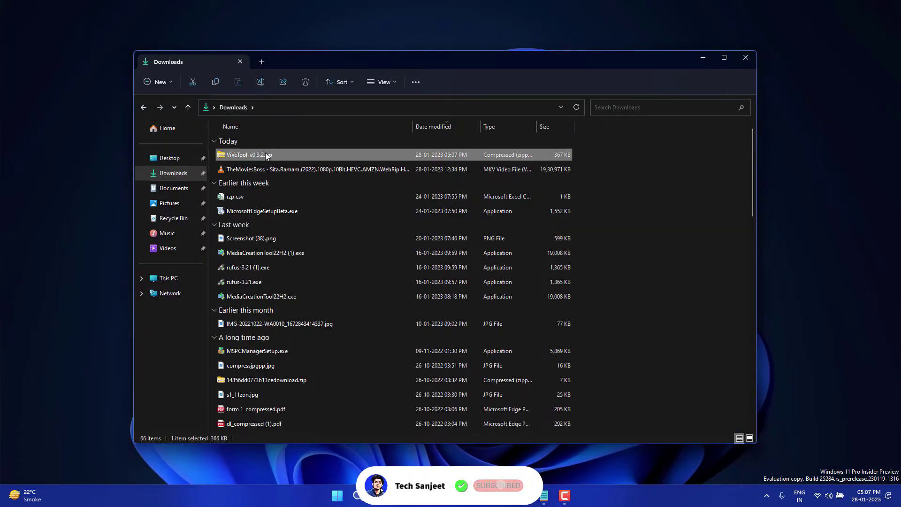
- Move ViVeTool-v0.3.2.zip from Downloads onto Local Disk (E:)
{"action": "right_click", "coordinate": [265, 153]}
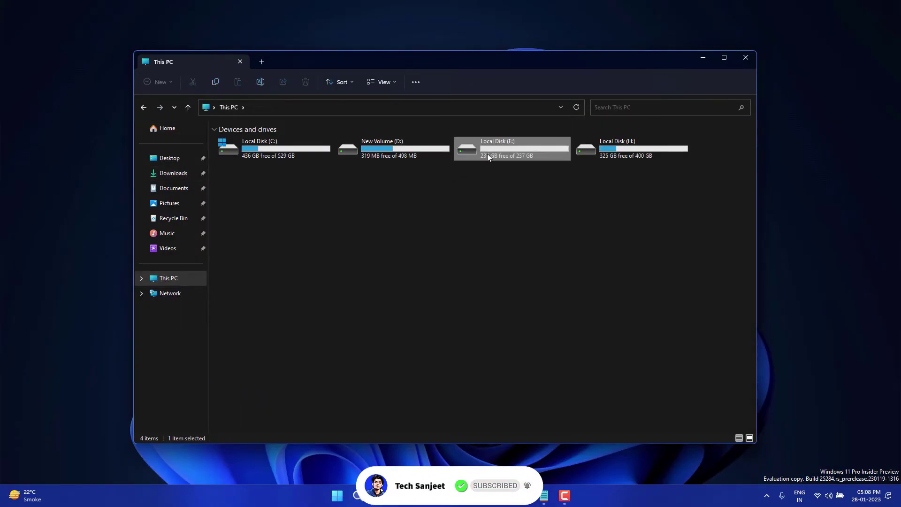
{"action": "double_click", "coordinate": [487, 154]}
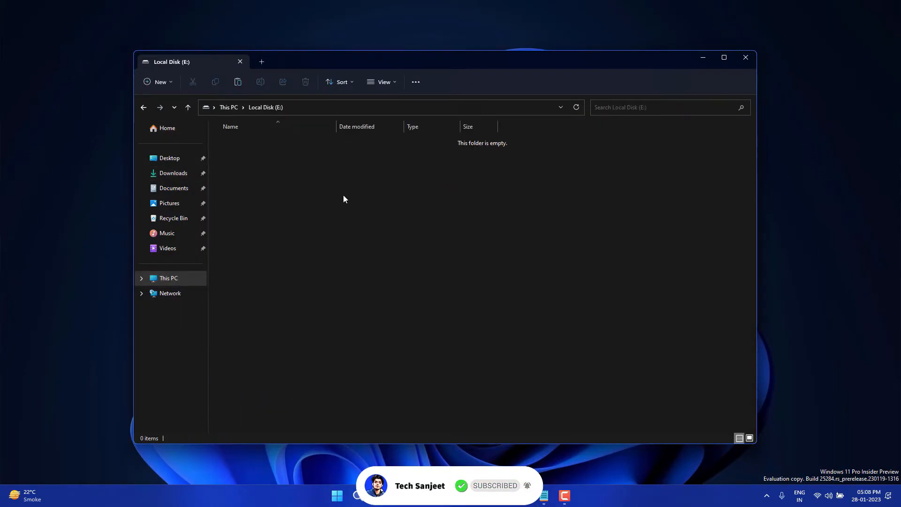
{"action": "right_click", "coordinate": [358, 210]}
- Extract the zip's contents, including ViVeTool.exe, into a folder on drive E:
{"action": "right_click", "coordinate": [262, 151]}
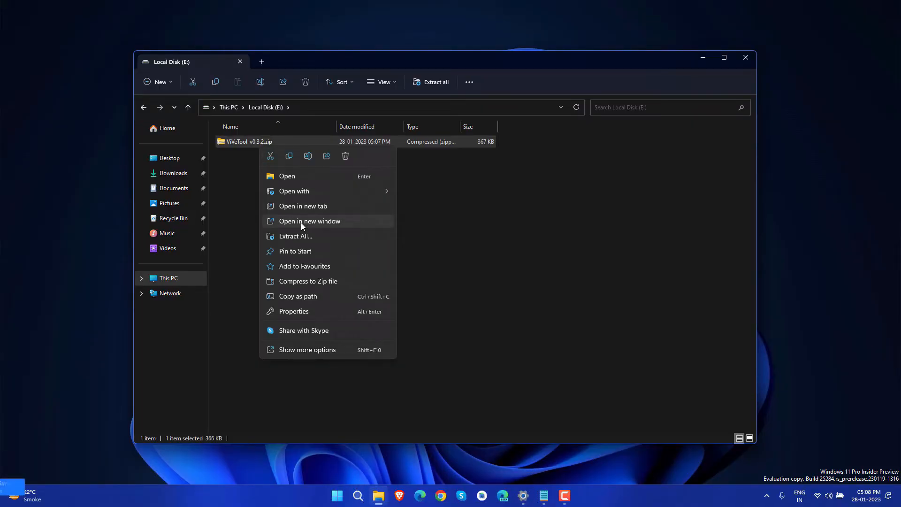
{"action": "left_click", "coordinate": [296, 237]}
{"action": "key", "text": "BackSpace"}
{"action": "key", "text": "BackSpace"}
{"action": "key", "text": "BackSpace"}
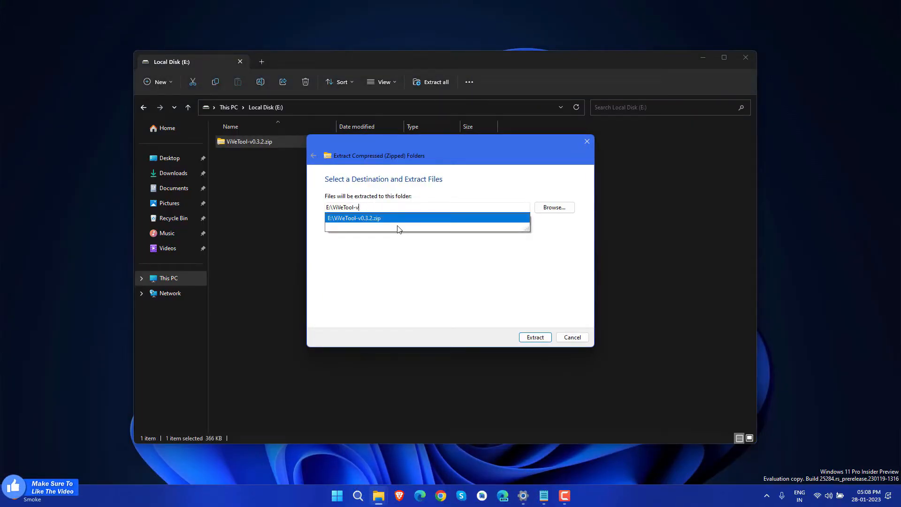
{"action": "left_click", "coordinate": [535, 338]}
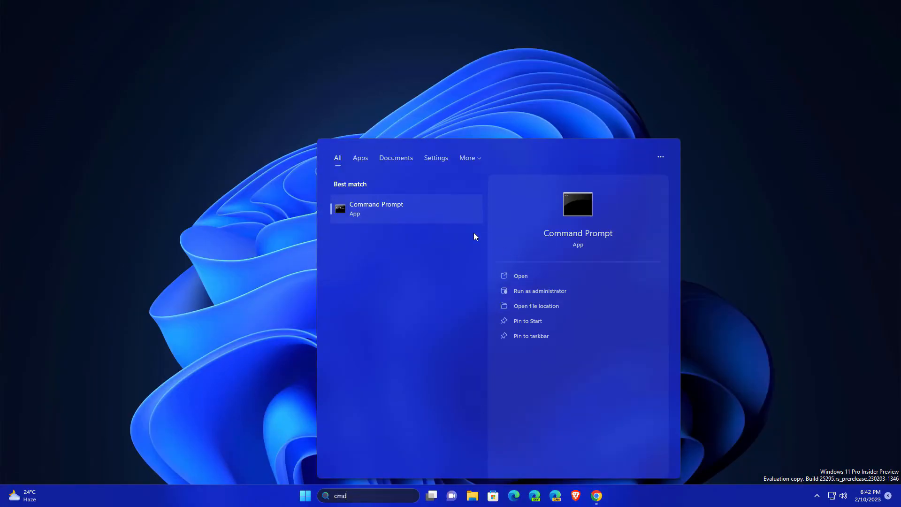
- Launch Command Prompt as administrator and approve the UAC request
{"action": "right_click", "coordinate": [407, 212]}
{"action": "left_click", "coordinate": [428, 224]}
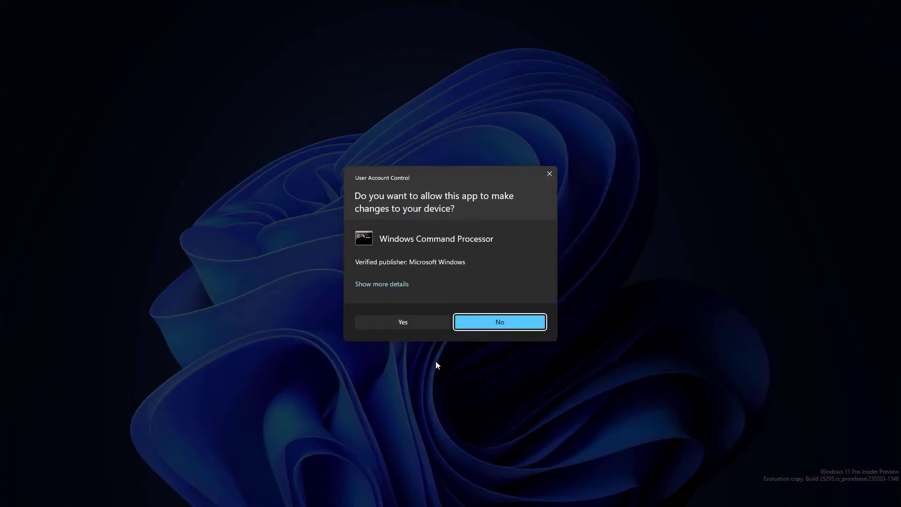
{"action": "left_click", "coordinate": [483, 316]}
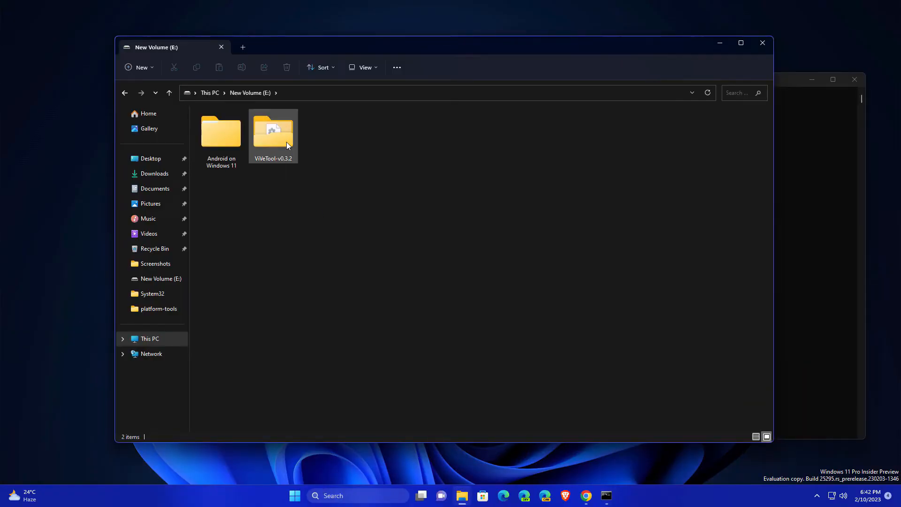
- Copy the E:\ViVeTool-v0.3.2 folder path from Explorer's address bar and minimize Explorer
{"action": "double_click", "coordinate": [287, 141]}
{"action": "left_click", "coordinate": [339, 92]}
{"action": "right_click", "coordinate": [235, 93]}
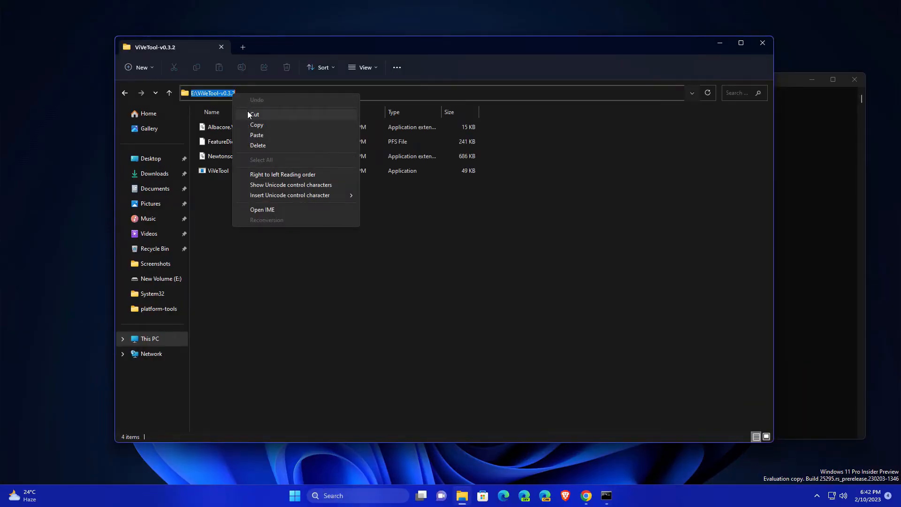
{"action": "left_click", "coordinate": [252, 117]}
{"action": "left_click", "coordinate": [713, 48]}
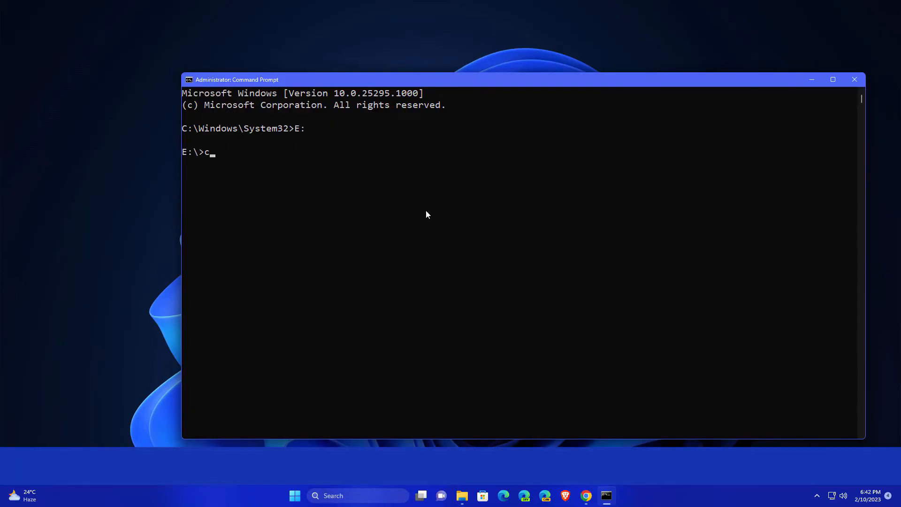
{"action": "type", "text": "cd"}
- Change into E:\ViVeTool-v0.3.2 and run vivetool /enable /id:43132439 successfully
{"action": "key", "text": "ctrl+v"}
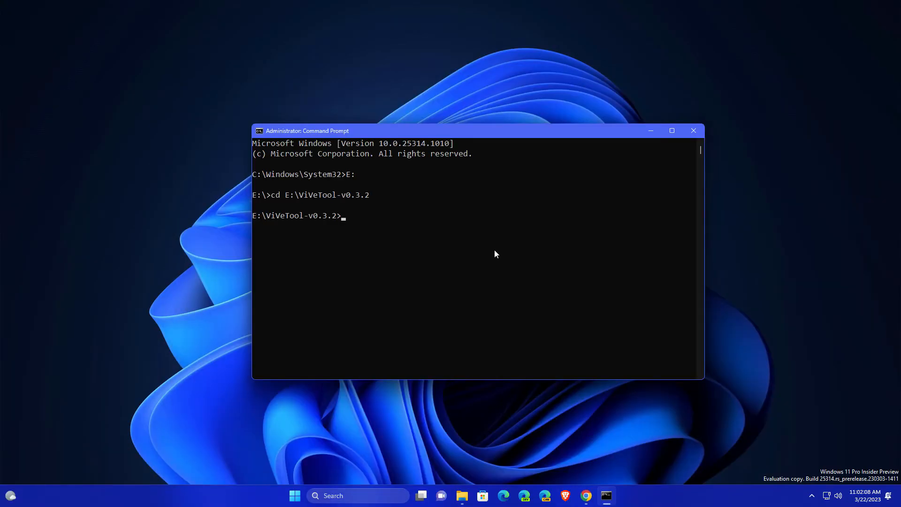
{"action": "key", "text": "ctrl+v"}
{"action": "key", "text": "Return"}
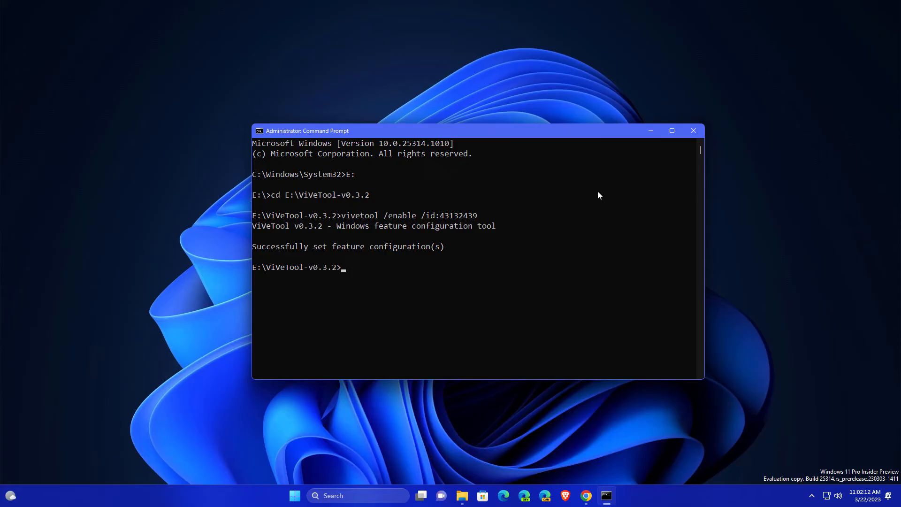
- Close Command Prompt and restart the PC from the Start menu power options
{"action": "left_click", "coordinate": [694, 131]}
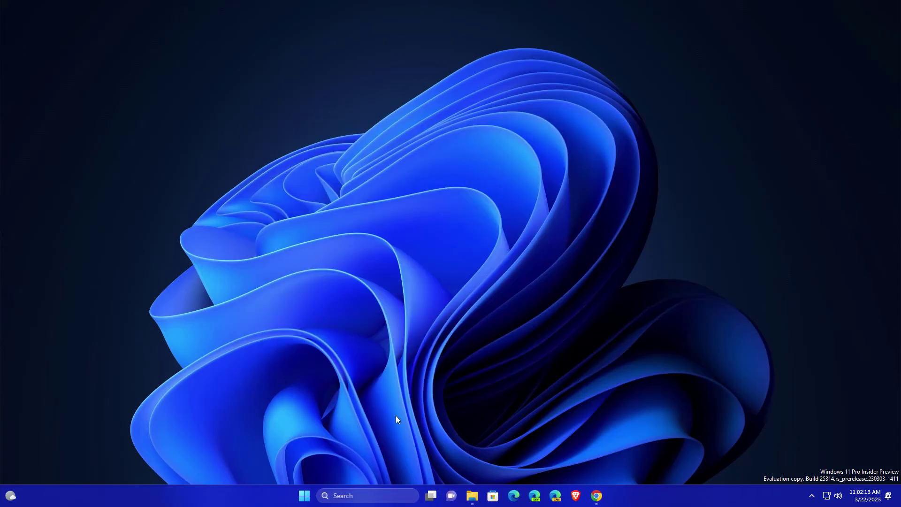
{"action": "left_click", "coordinate": [306, 495]}
{"action": "left_click", "coordinate": [567, 462]}
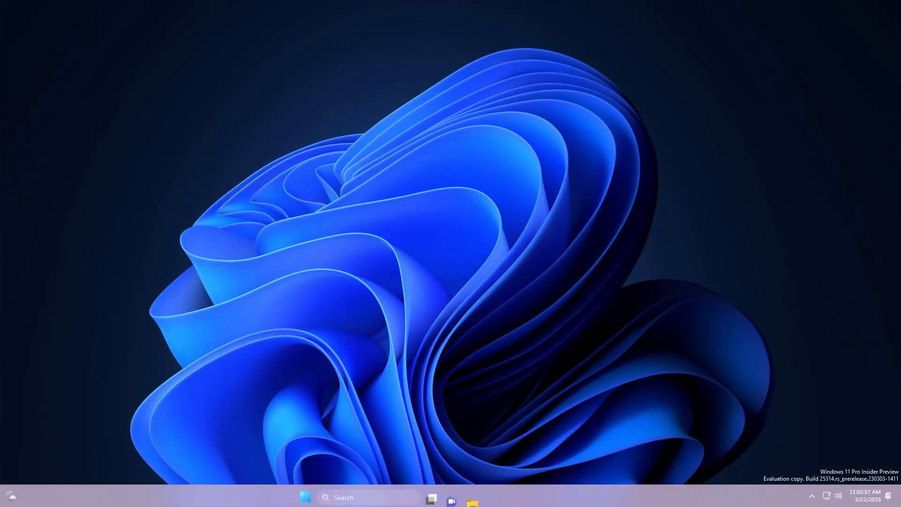
- Go to Settings > Windows Update, where the 'Get the latest updates' toggle is now available
{"action": "left_click", "coordinate": [306, 496]}
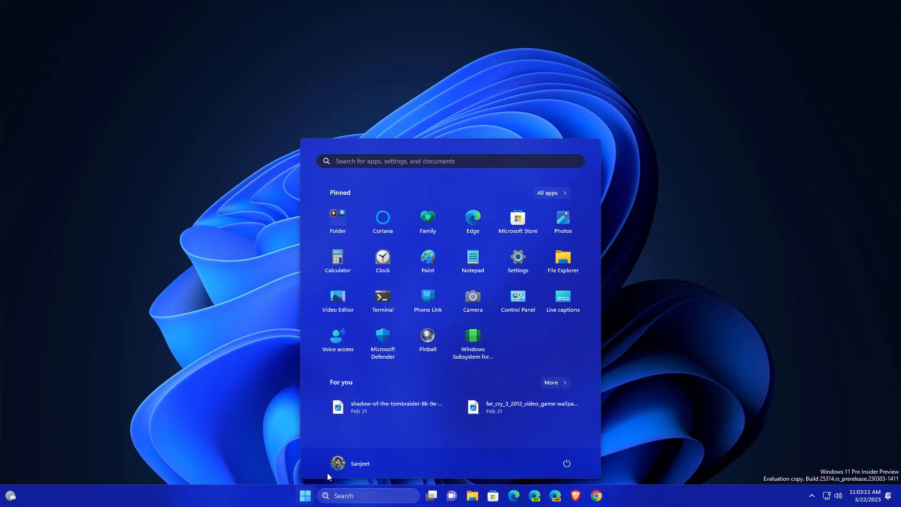
{"action": "left_click", "coordinate": [518, 262]}
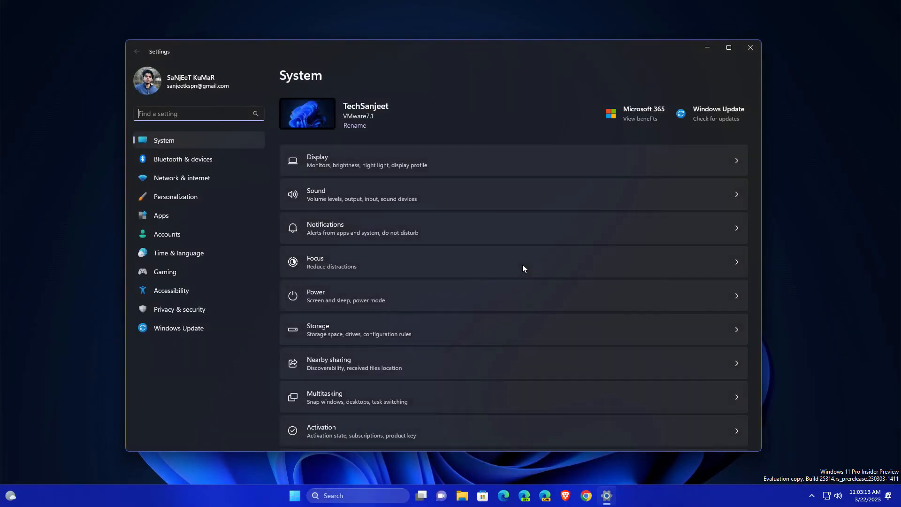
{"action": "left_click", "coordinate": [219, 327]}
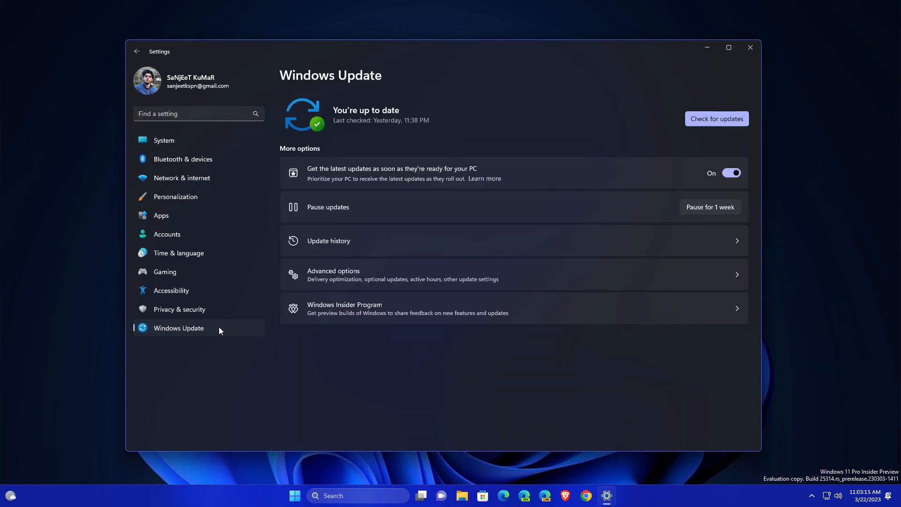